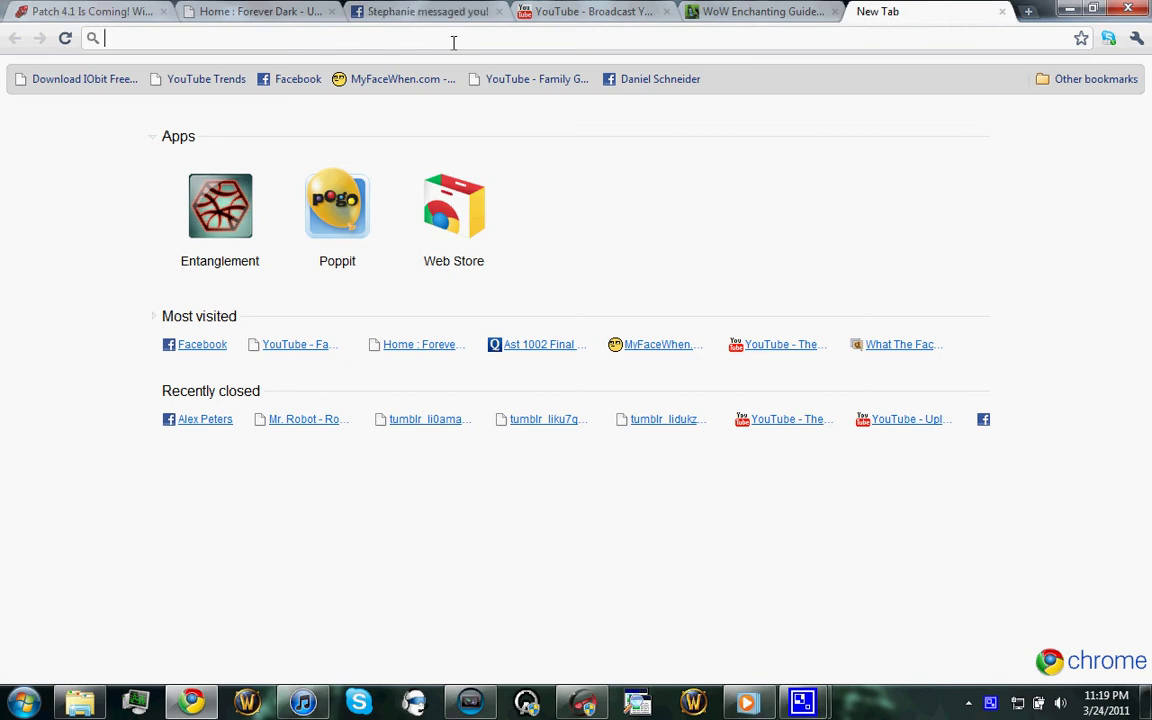
Enter 'askm' in the address bar and select the askmrrobot.com suggestion
type("askmr")
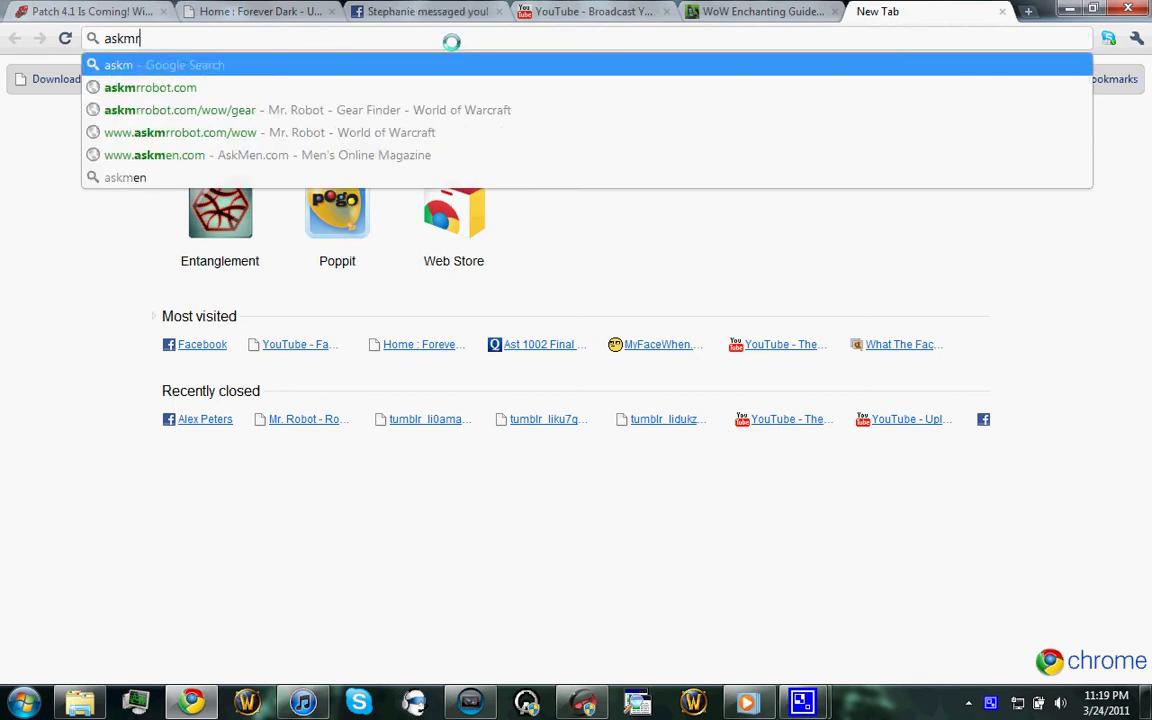
key("Down")
Load askmrrobot.com/wow, Ask Mr. Robot's World of Warcraft home page
key("Return")
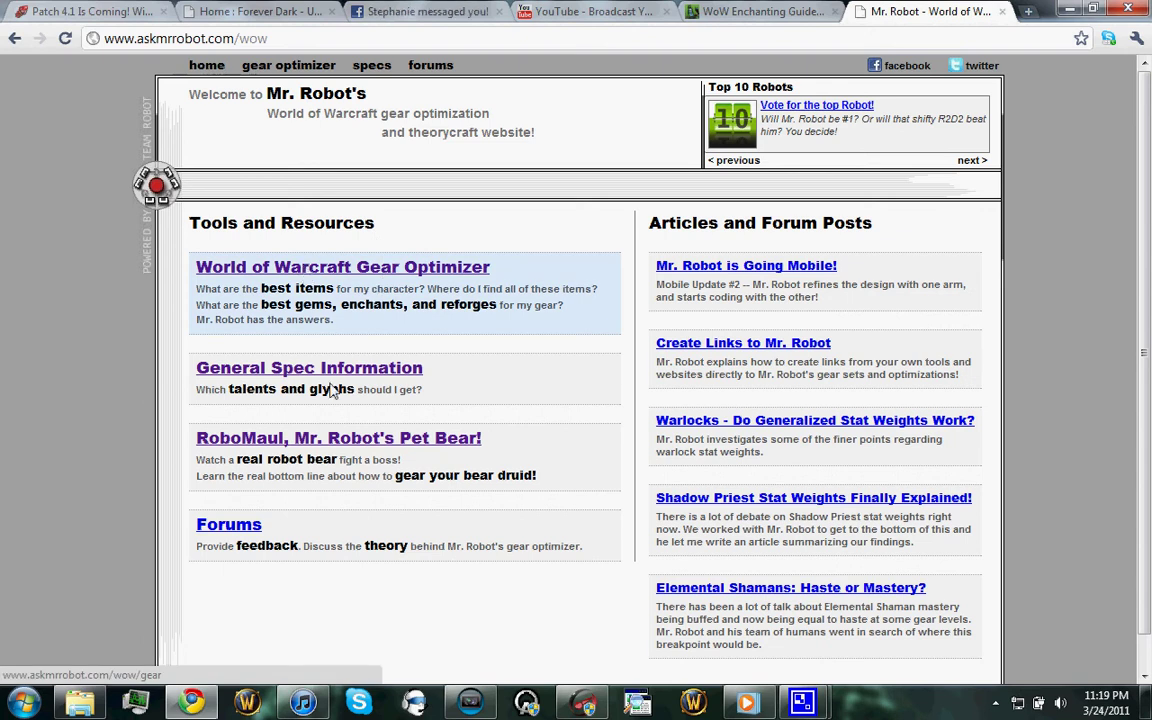
In the Gear Optimizer, load character Frostcrest from realm Medivh
left_click(377, 273)
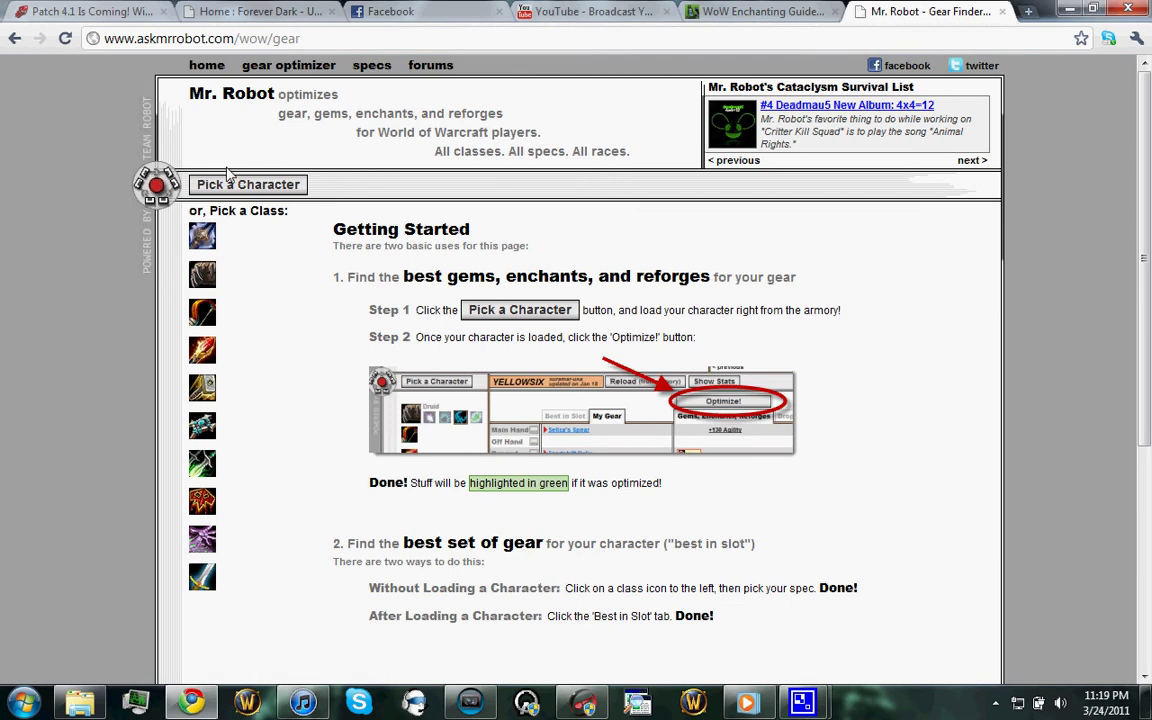
left_click(232, 180)
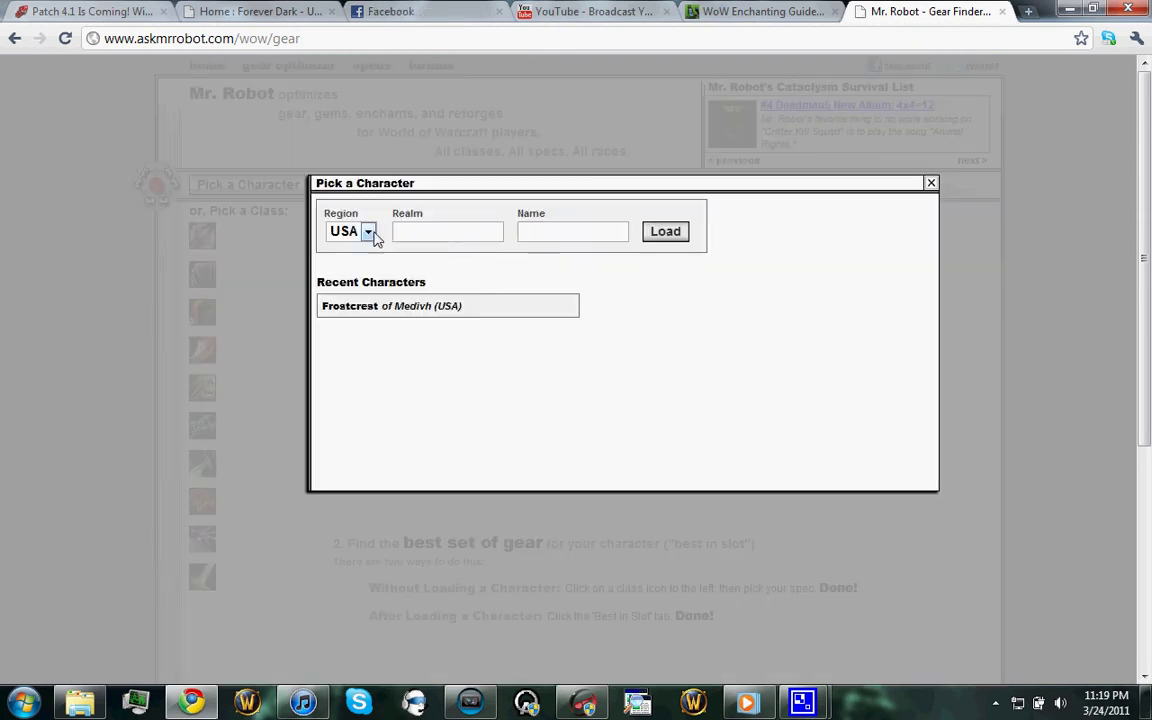
left_click(430, 228)
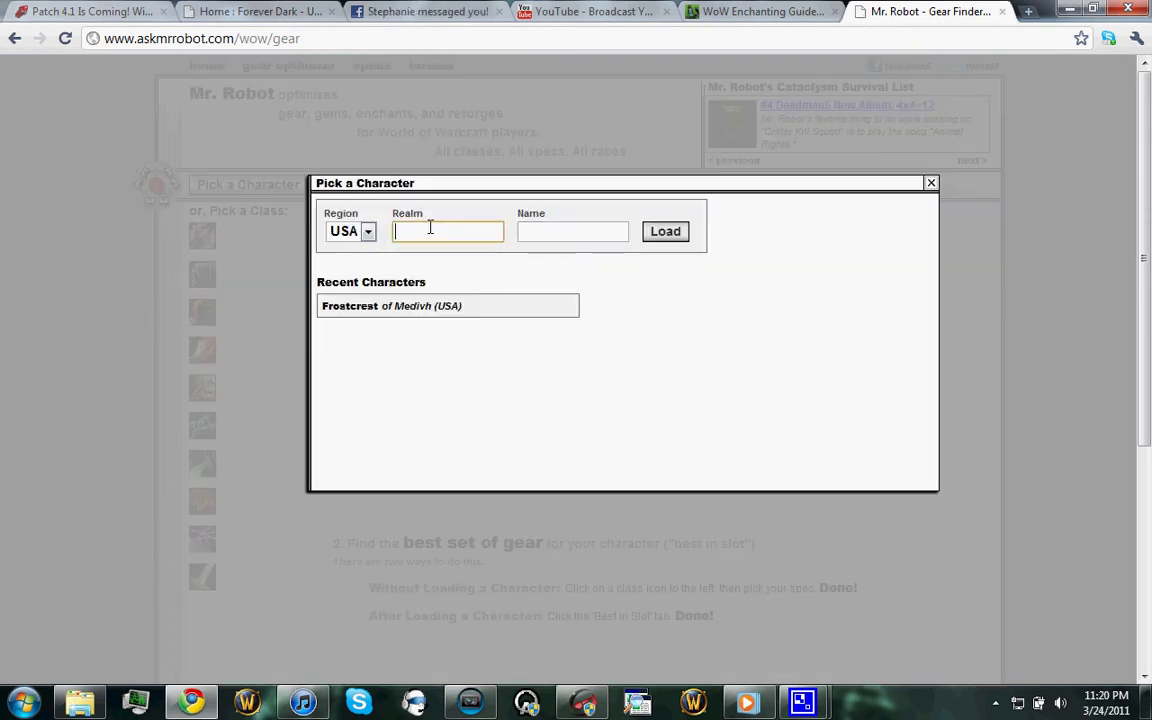
type("Medivh")
key("Tab")
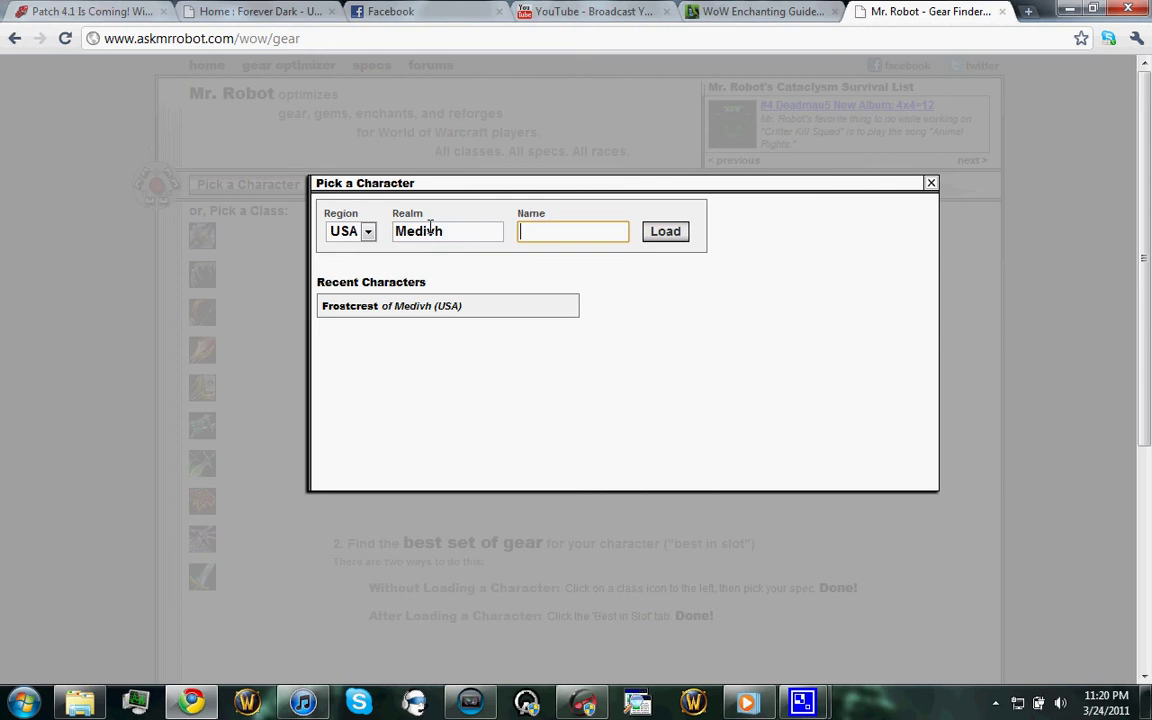
type("Frostcrest")
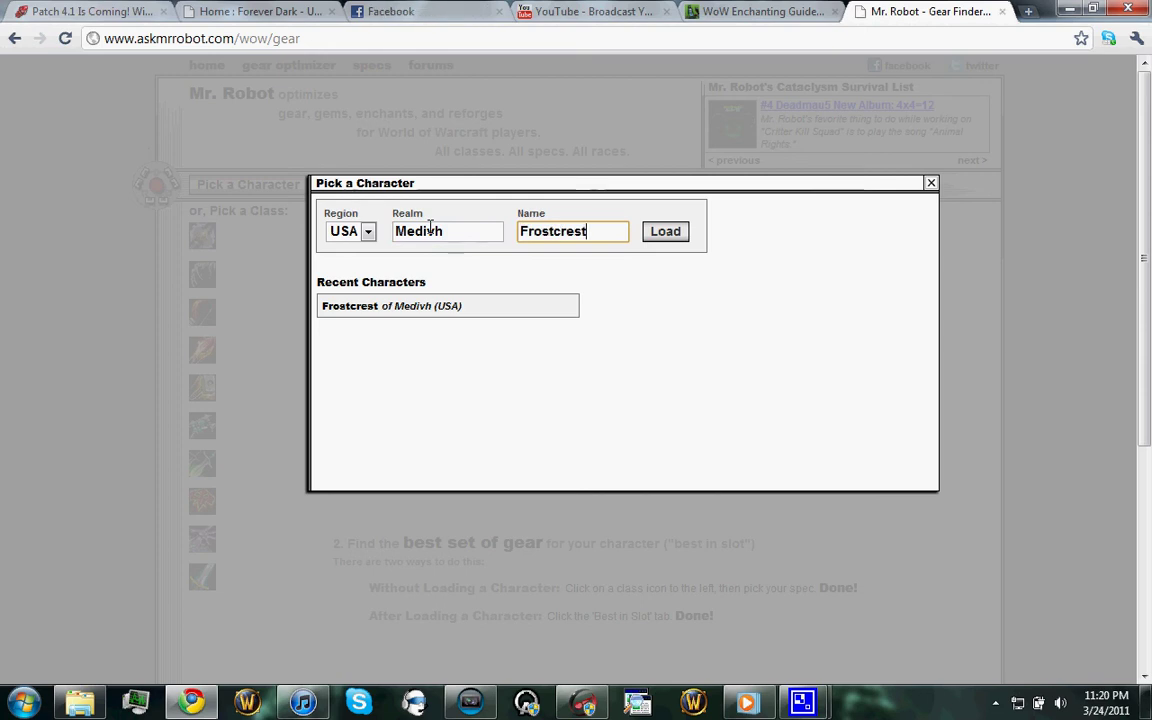
key("Return")
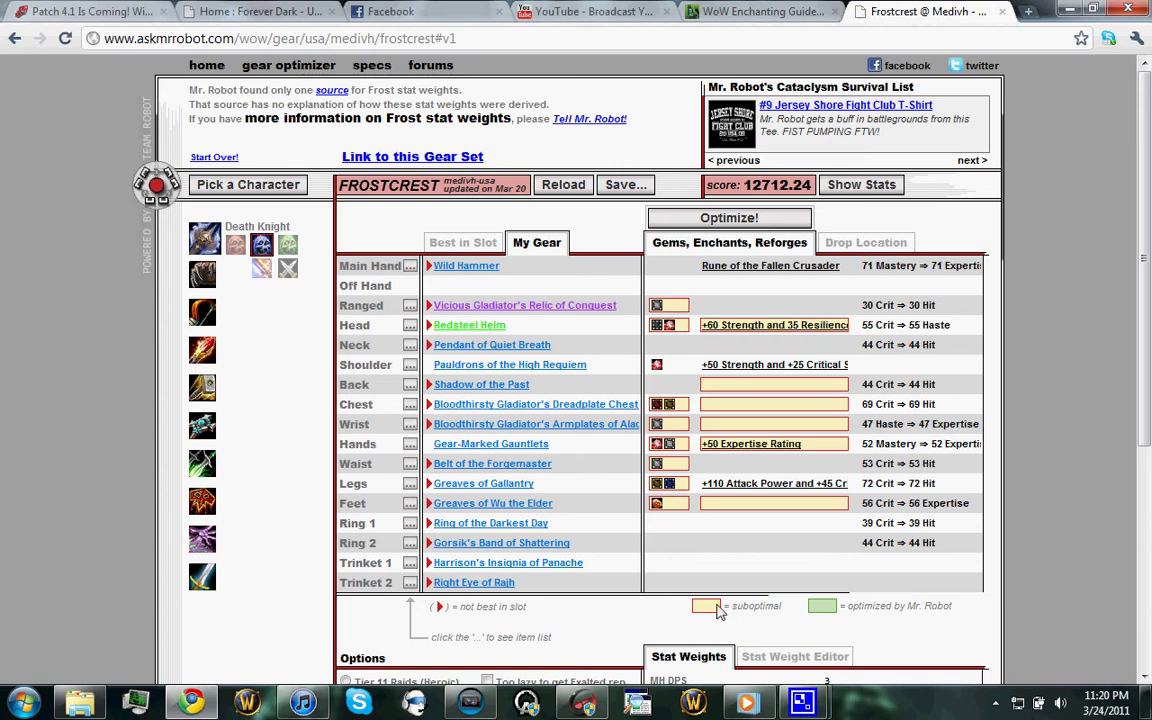
Inspect item tooltips in Frostcrest's My Gear list, scored 12712.24
left_click_drag(723, 606, 778, 607)
left_click(778, 607)
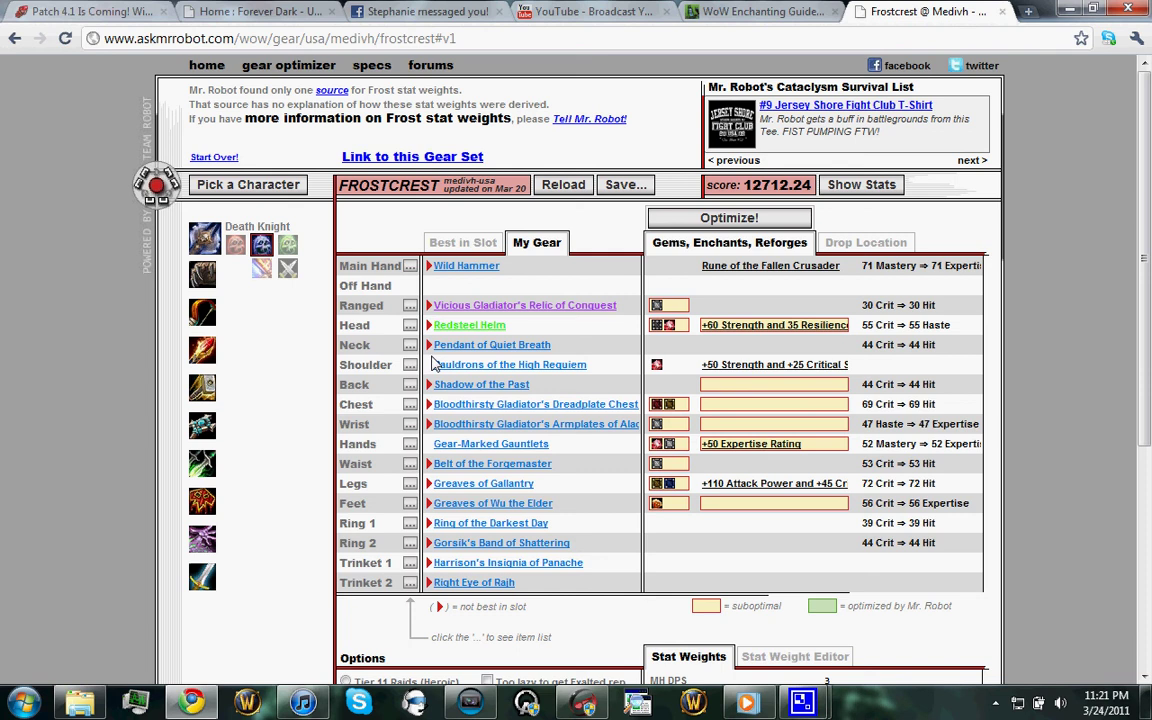
mouse_move(470, 372)
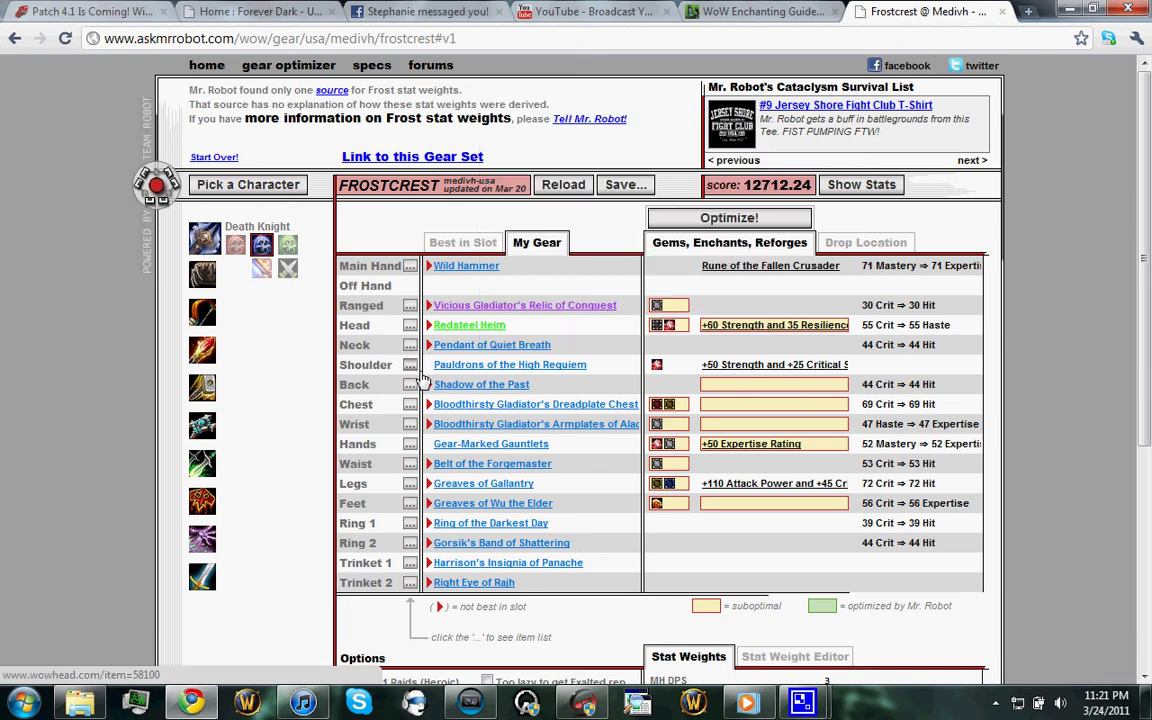
mouse_move(533, 425)
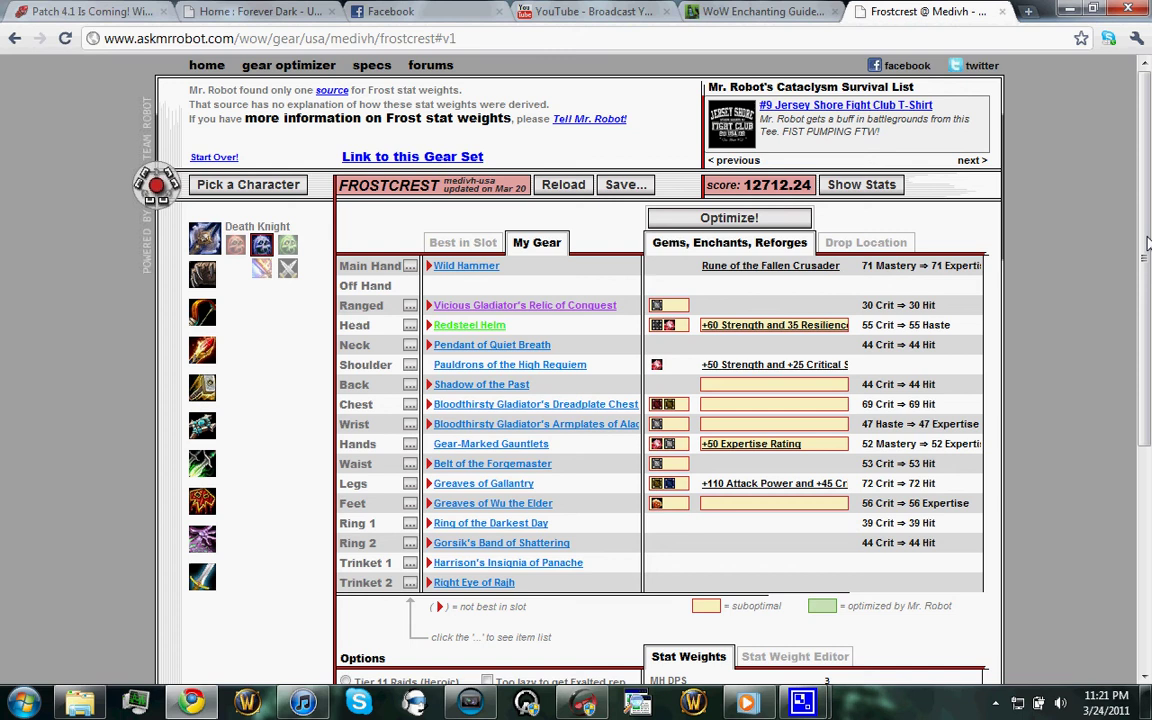
Set the PvP Gear option to 'I do PvP'
scroll(531, 484, "down", 3)
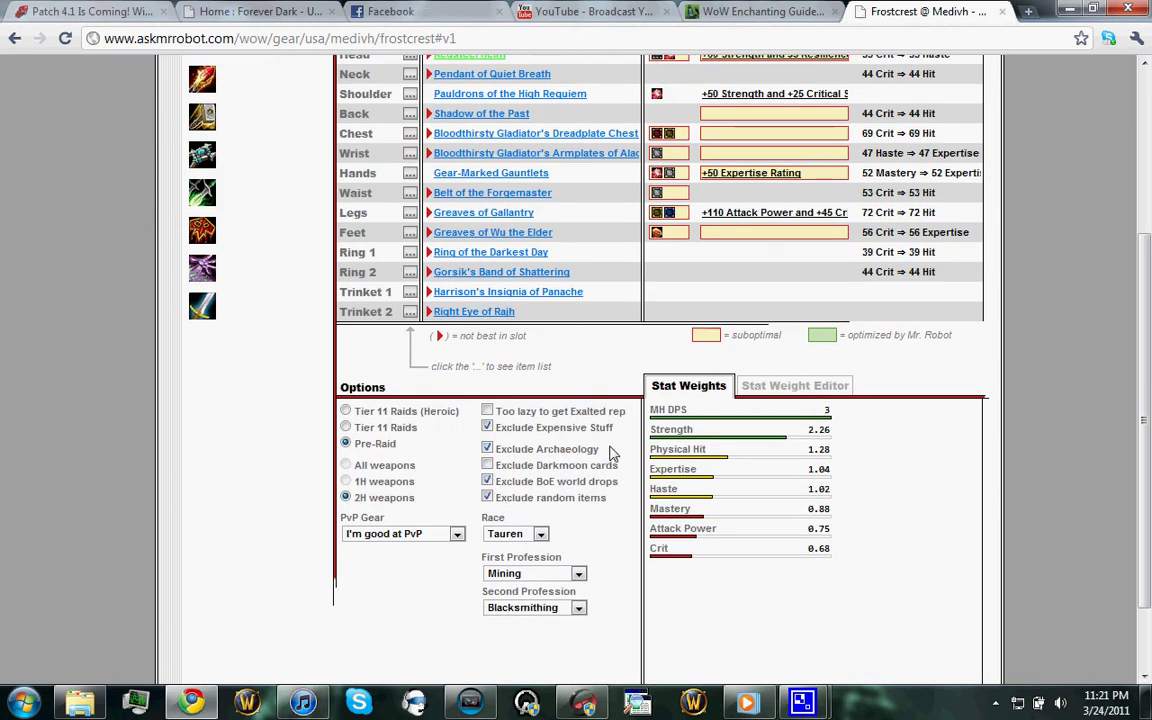
scroll(1073, 378, "up", 2)
scroll(1073, 378, "up", 1)
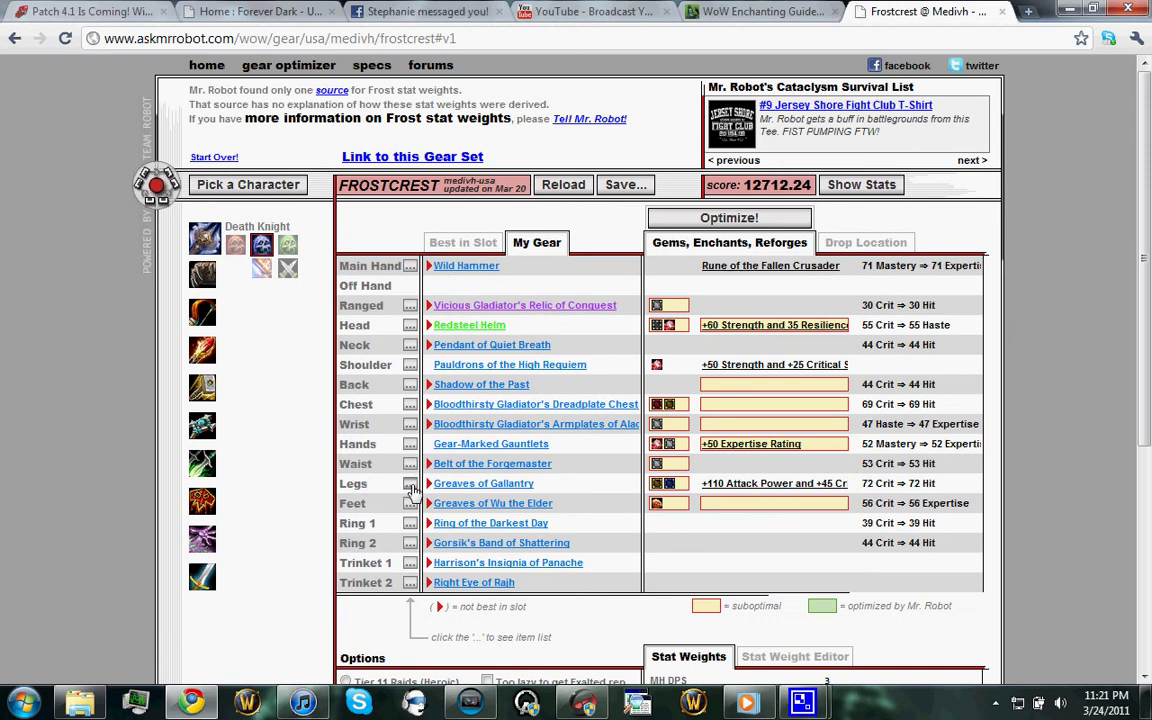
scroll(447, 575, "down", 4)
scroll(447, 575, "up", 1)
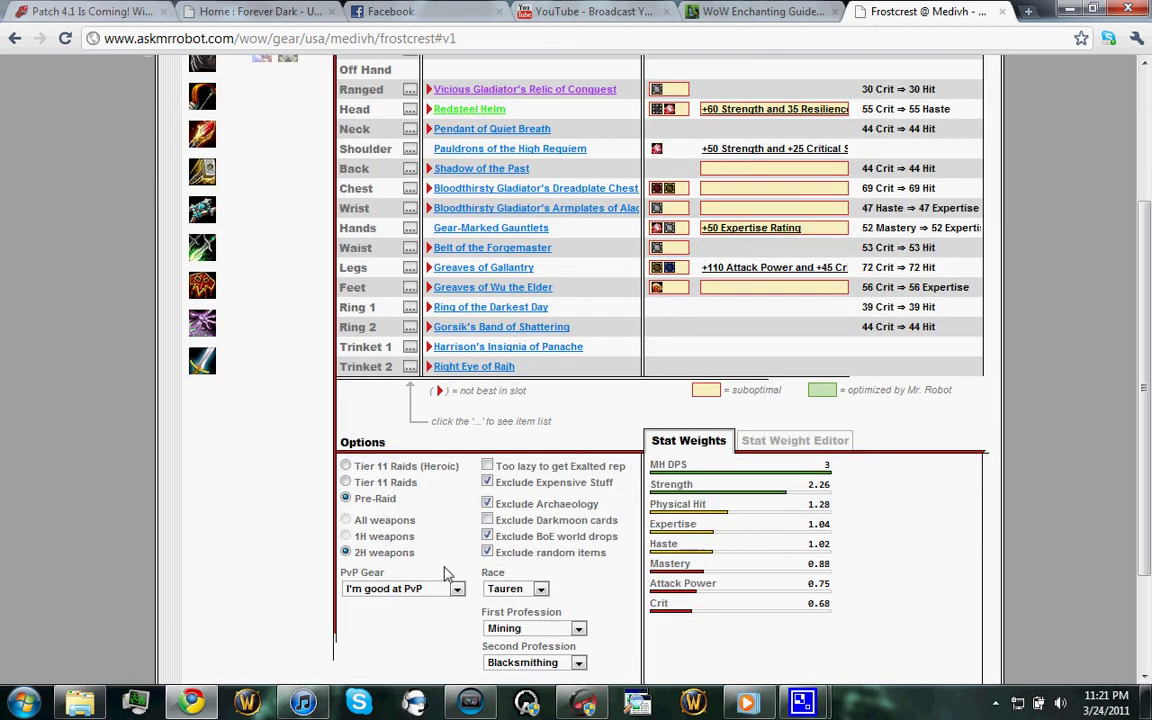
left_click(398, 588)
left_click(393, 615)
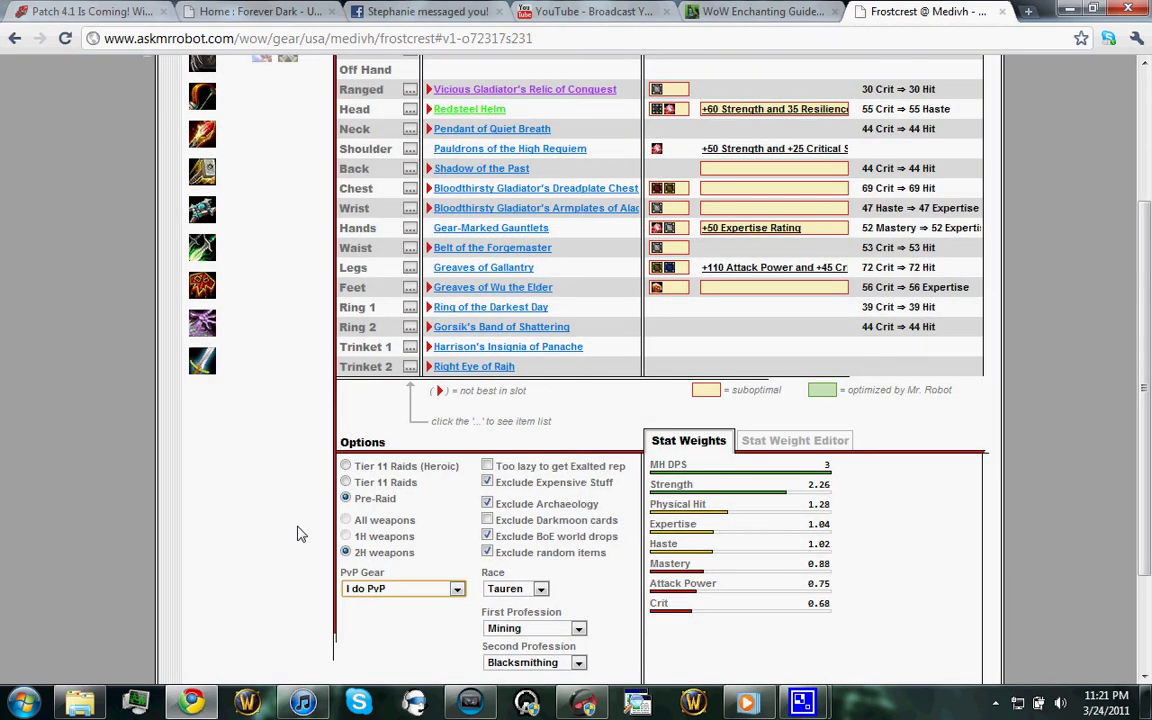
Review the exclude checkboxes in Frostcrest's optimizer options
left_click(488, 482)
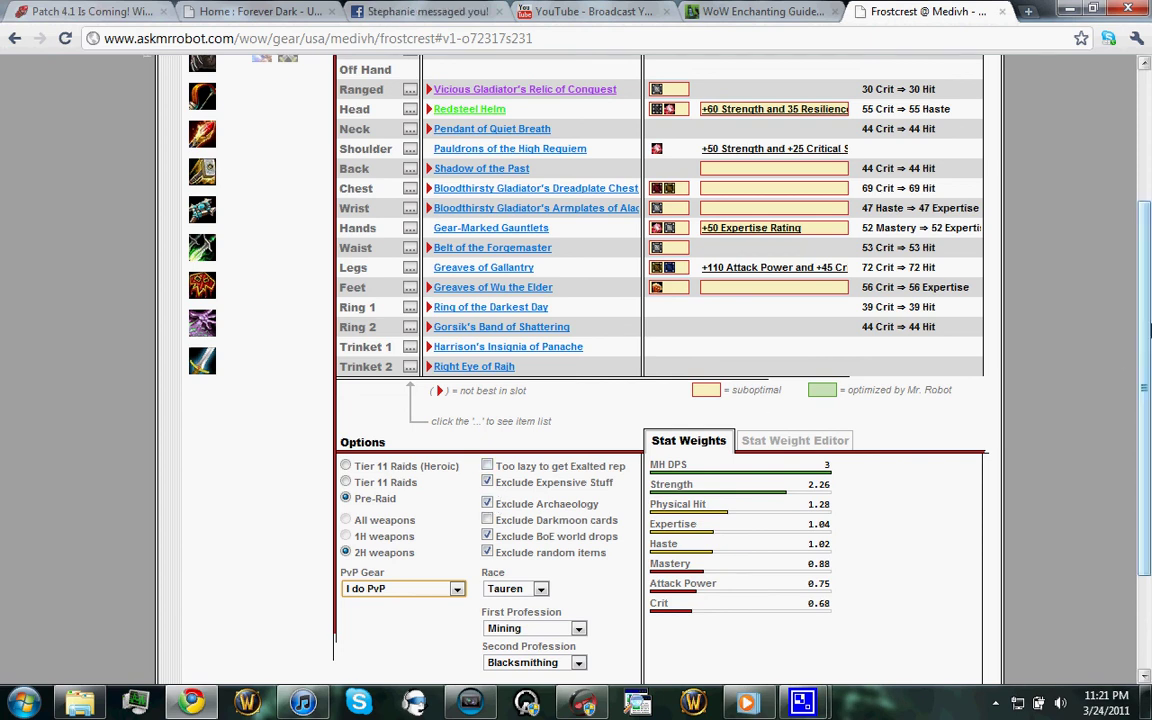
left_click_drag(1146, 330, 1146, 298)
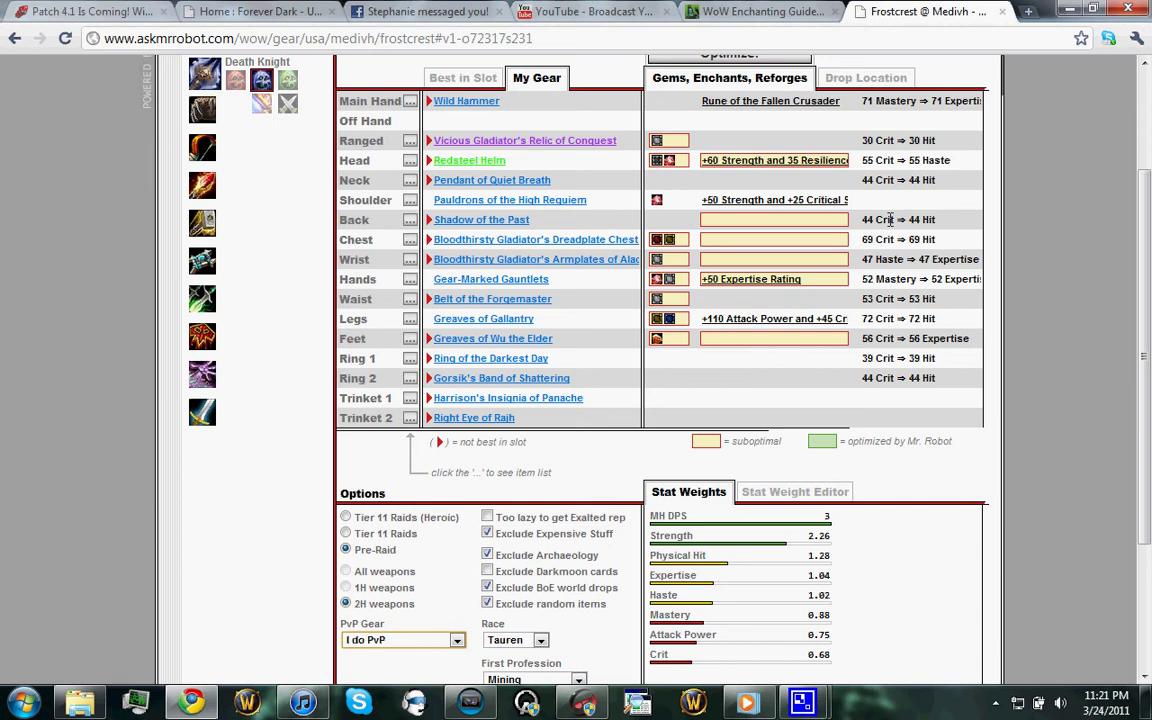
mouse_move(447, 104)
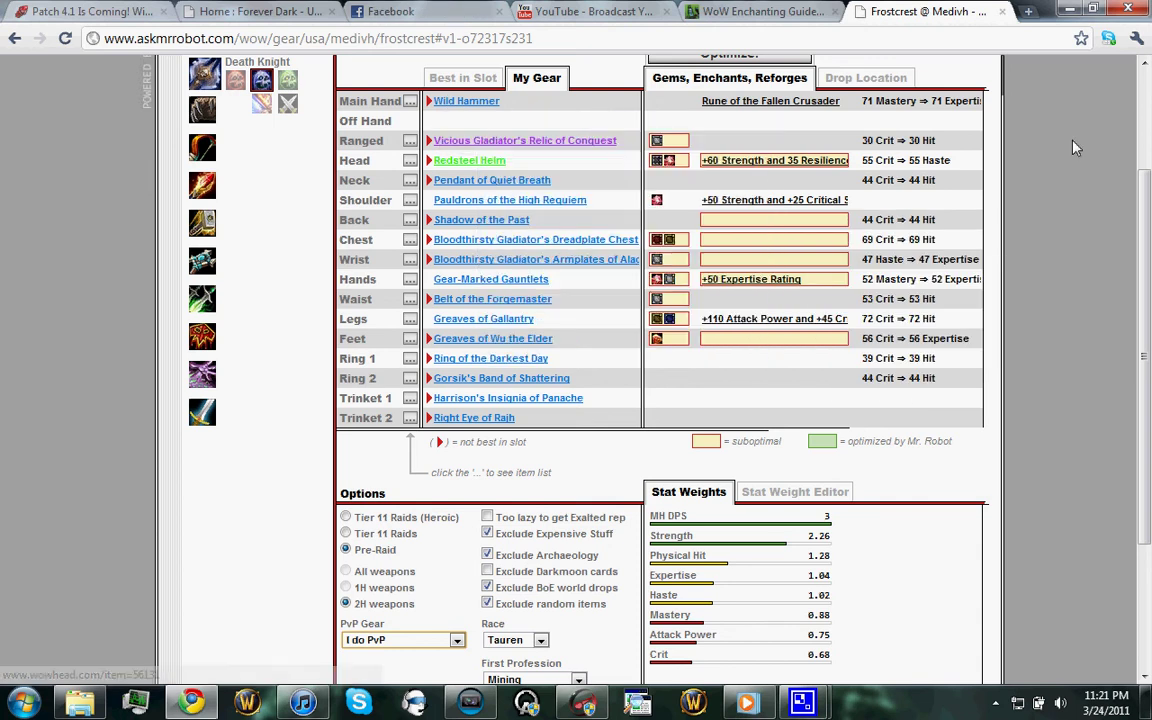
left_click_drag(1147, 275, 1147, 355)
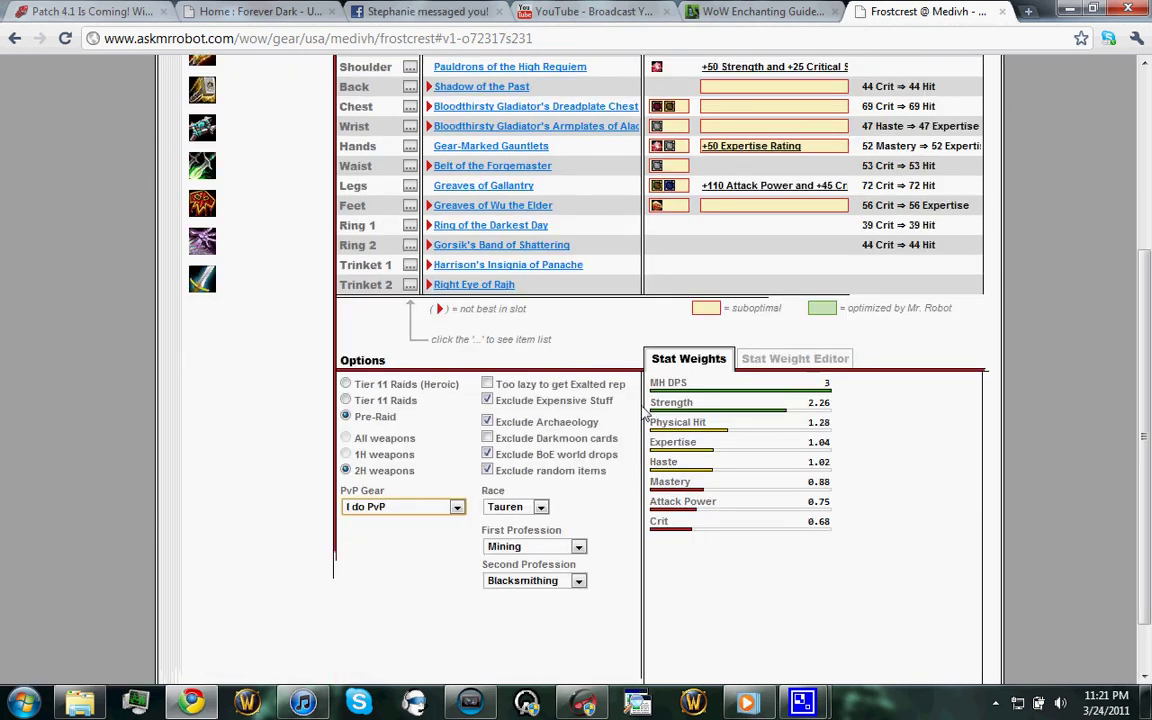
left_click(488, 470)
left_click_drag(1148, 355, 1148, 205)
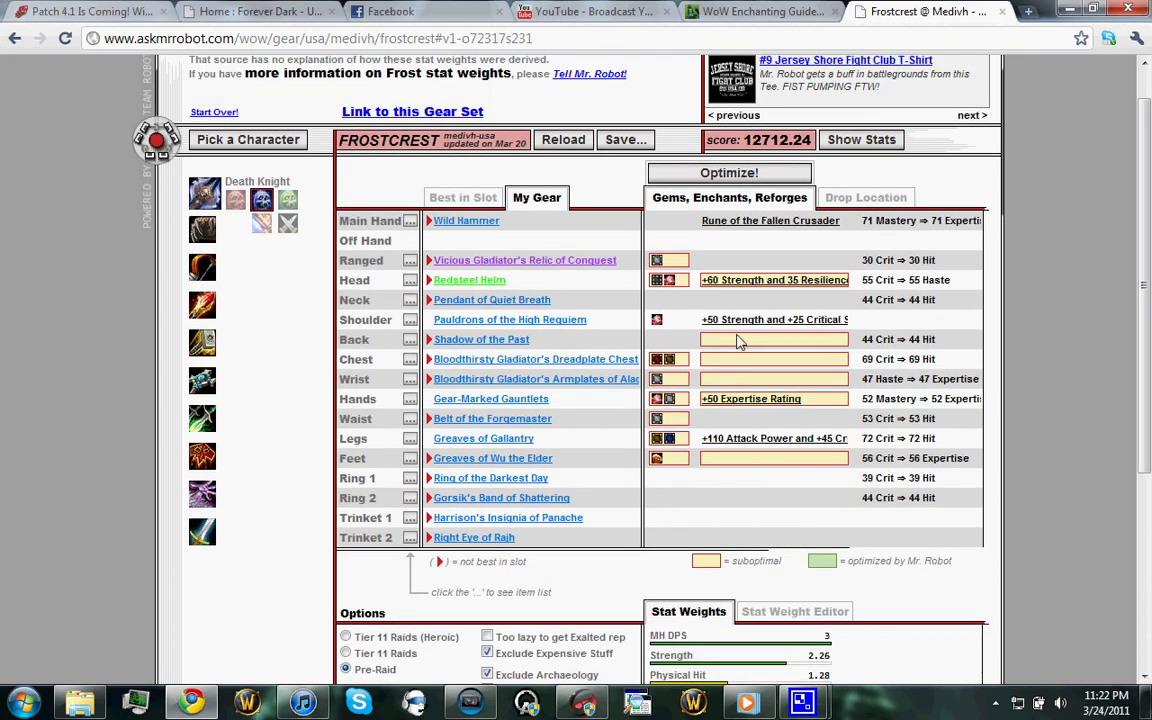
Run Optimize! to raise the score to 13987.93, then inspect the new gems and enchants
mouse_move(766, 285)
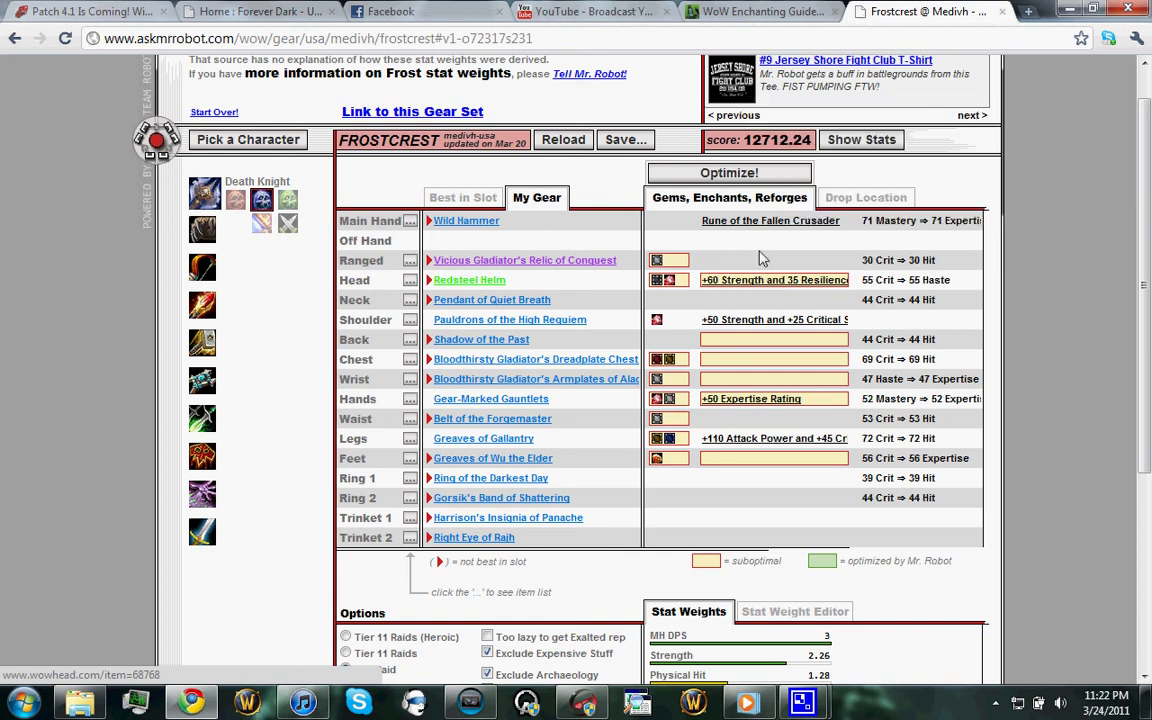
left_click(741, 175)
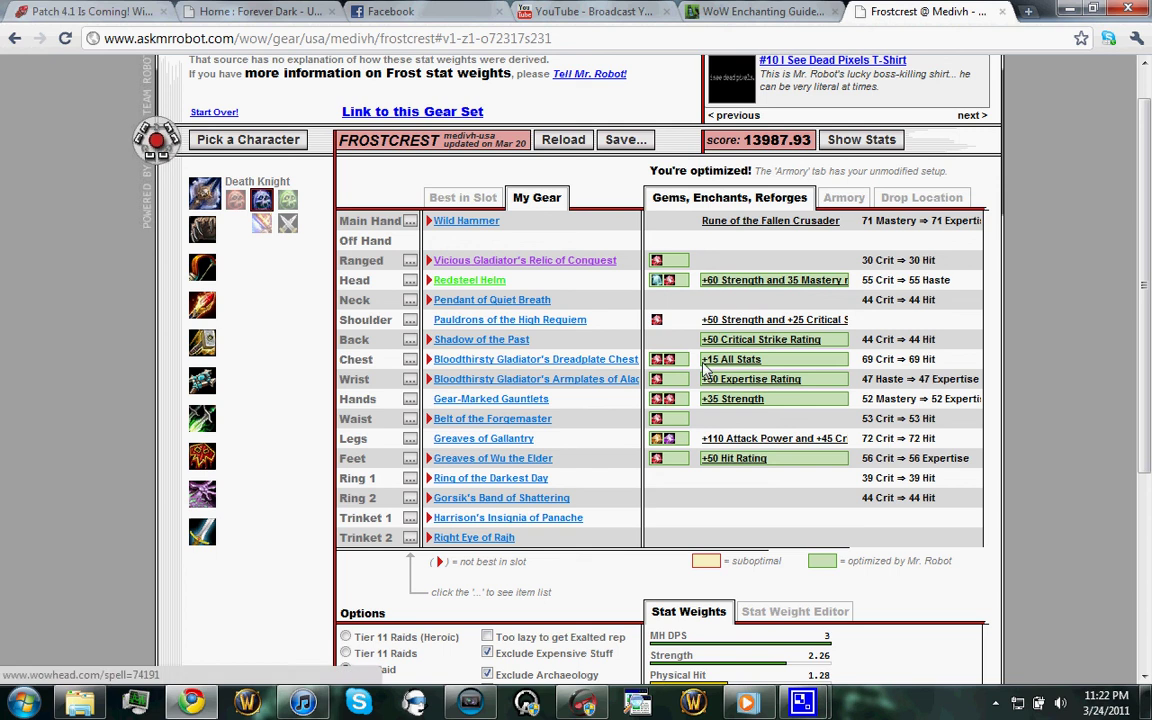
mouse_move(760, 382)
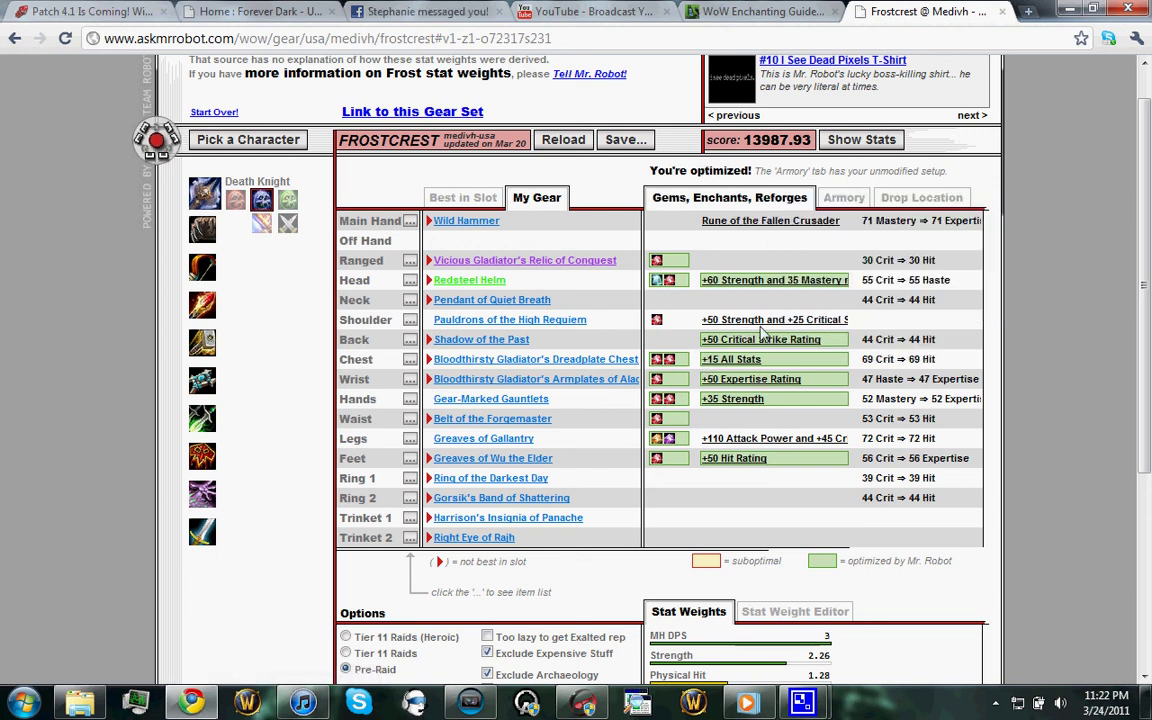
mouse_move(658, 266)
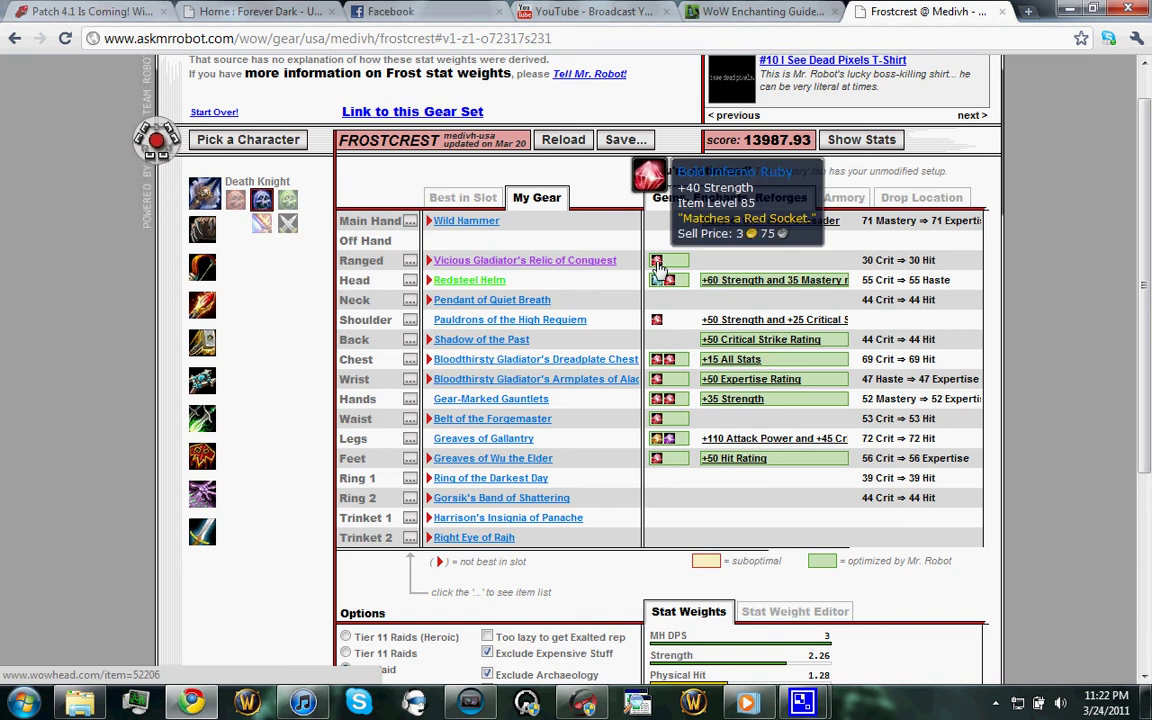
mouse_move(672, 286)
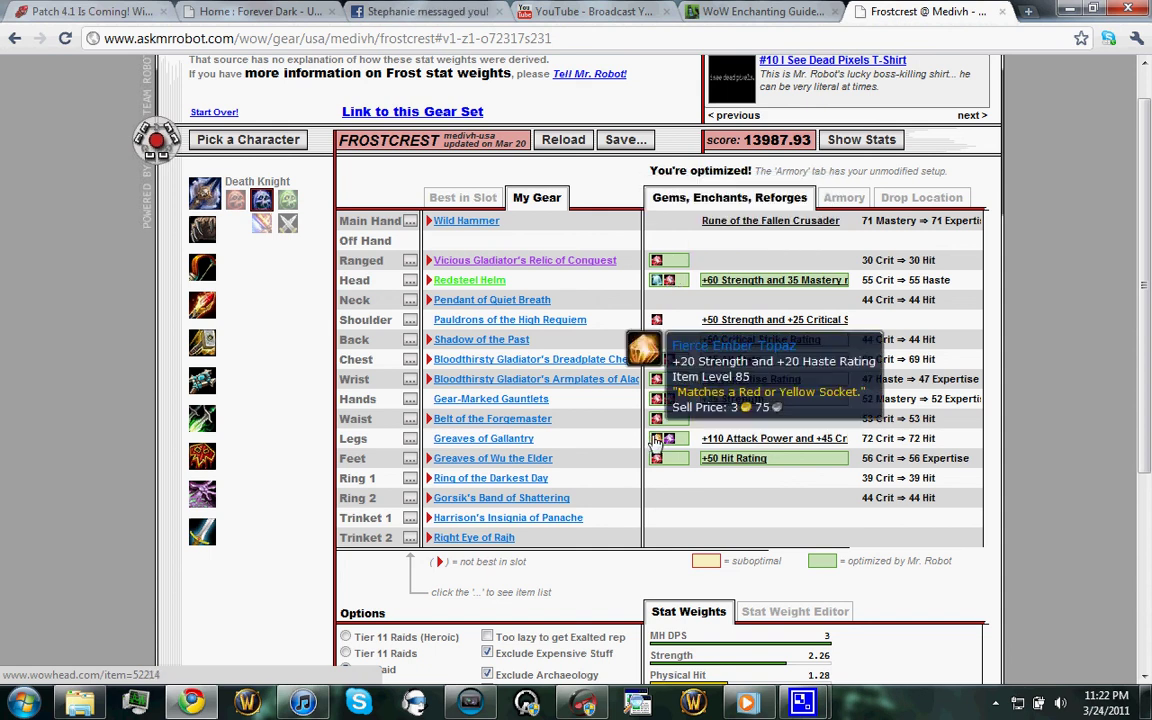
mouse_move(676, 444)
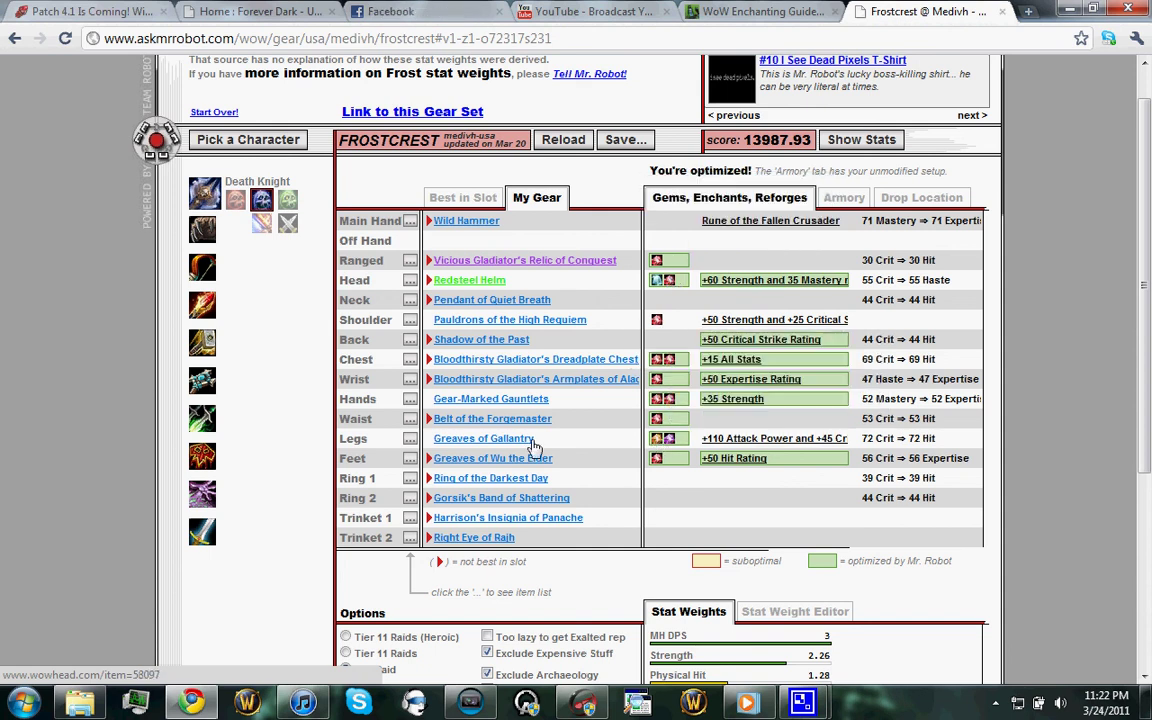
mouse_move(505, 446)
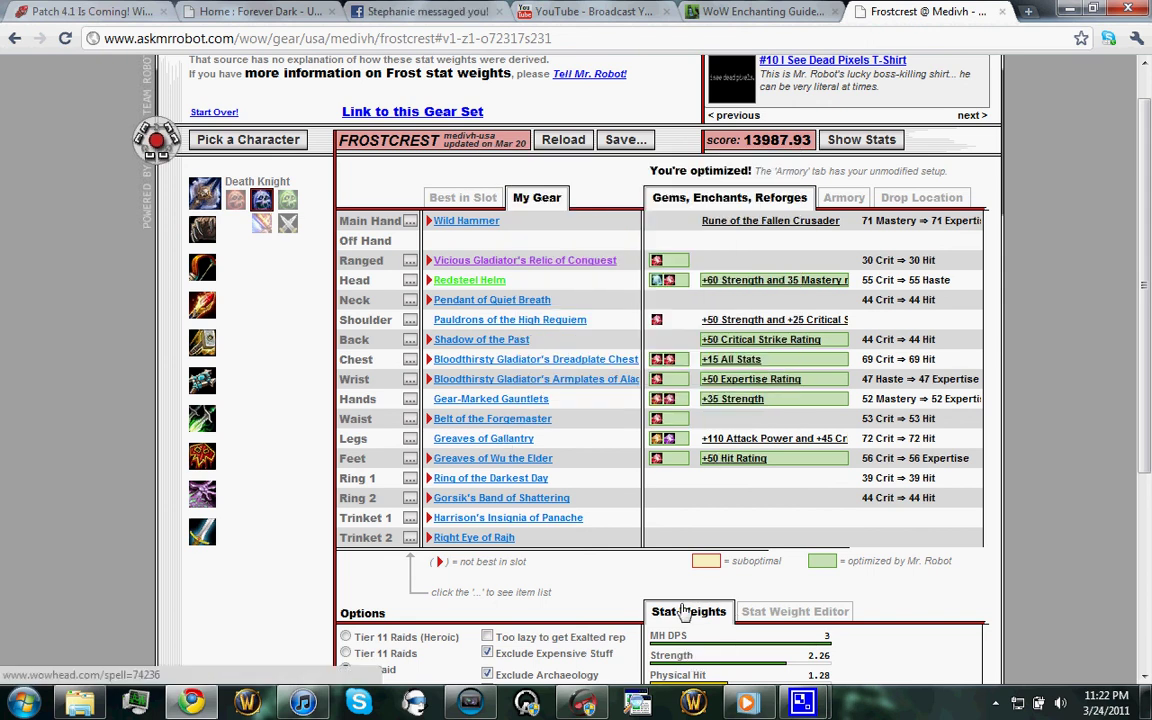
mouse_move(672, 406)
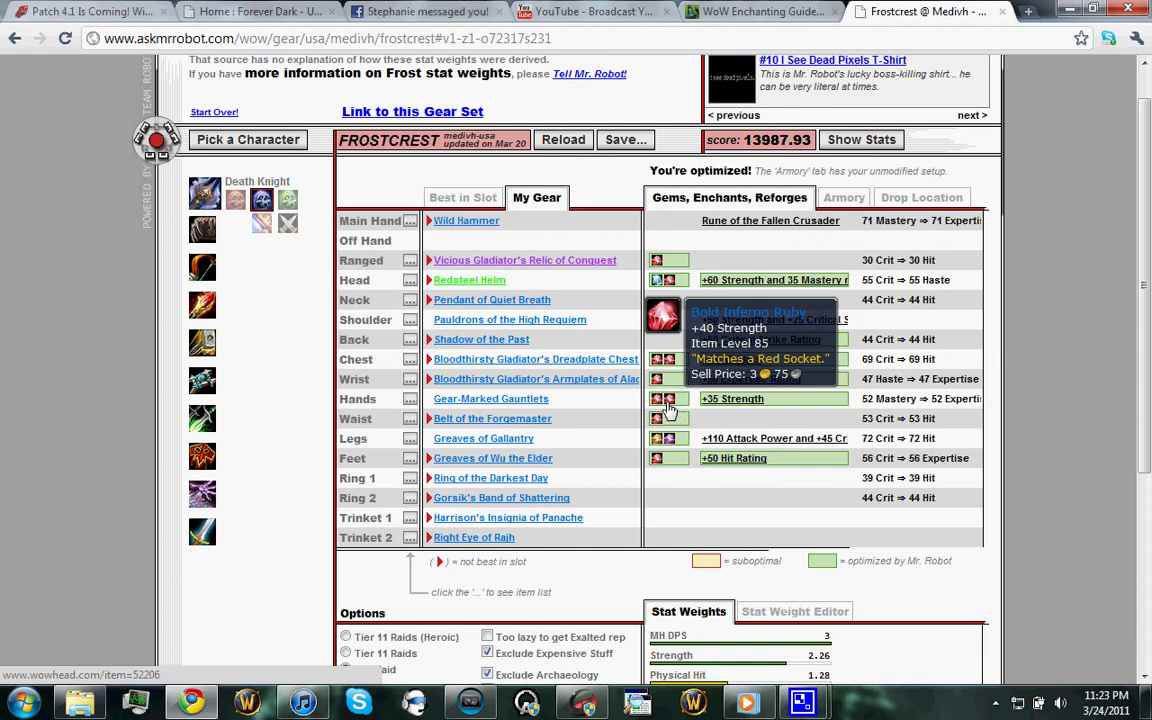
left_click(438, 197)
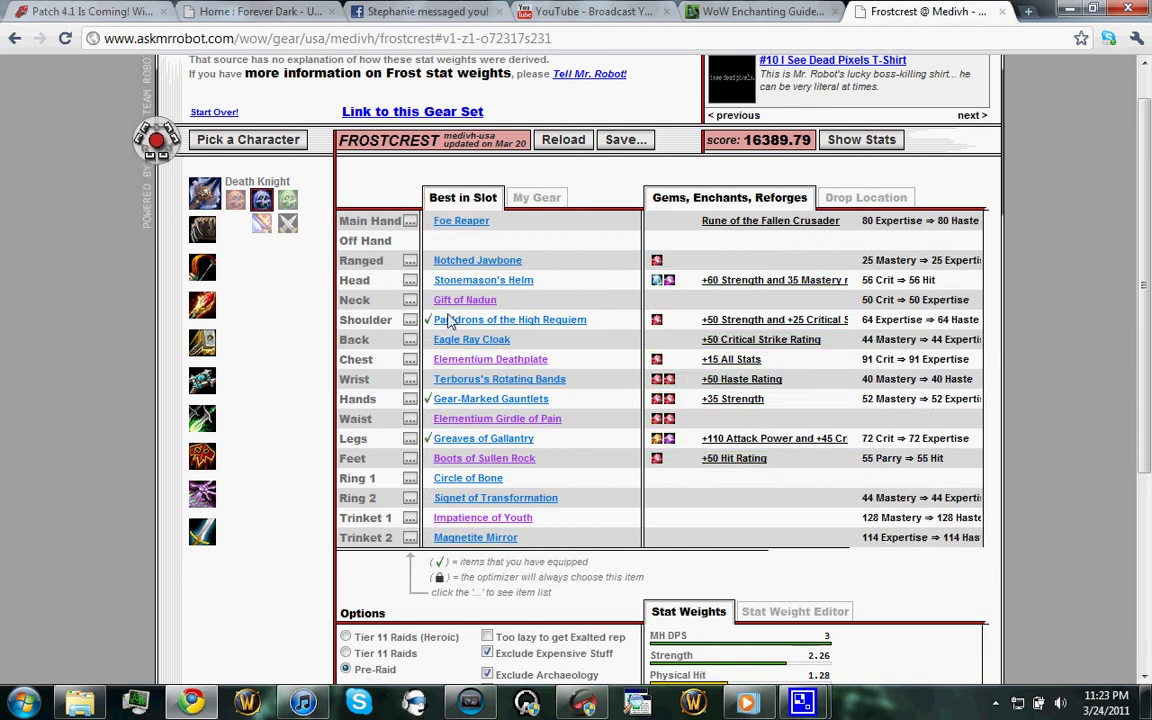
left_click(535, 198)
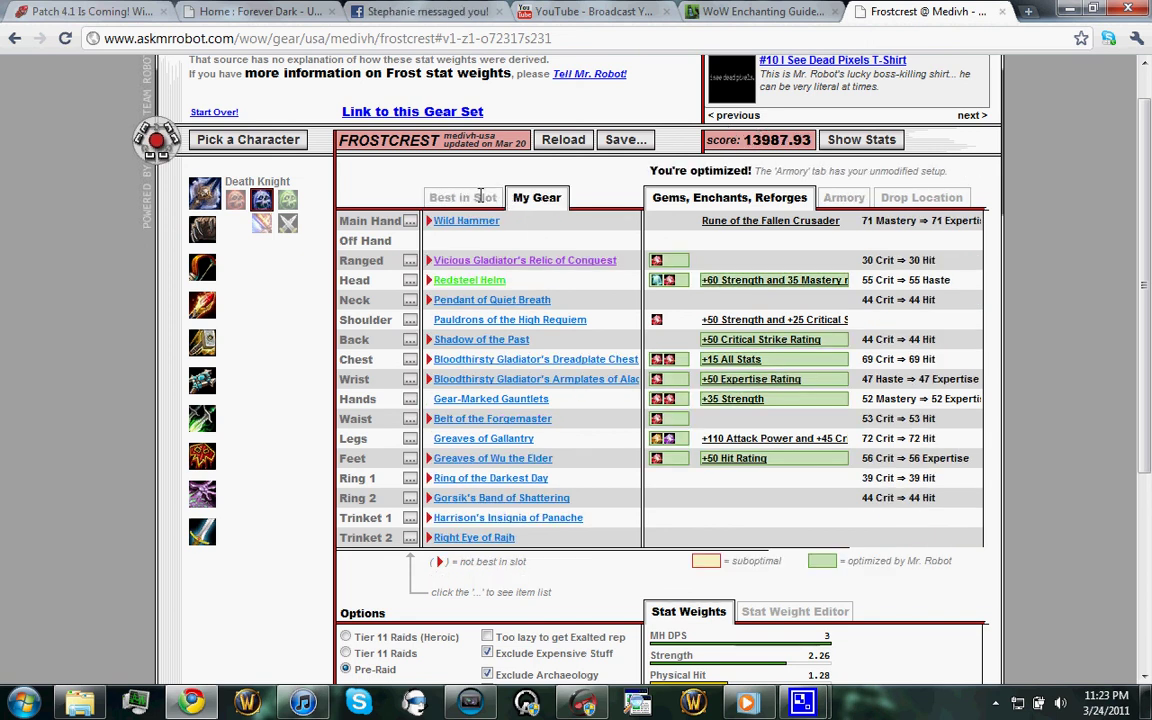
left_click(480, 196)
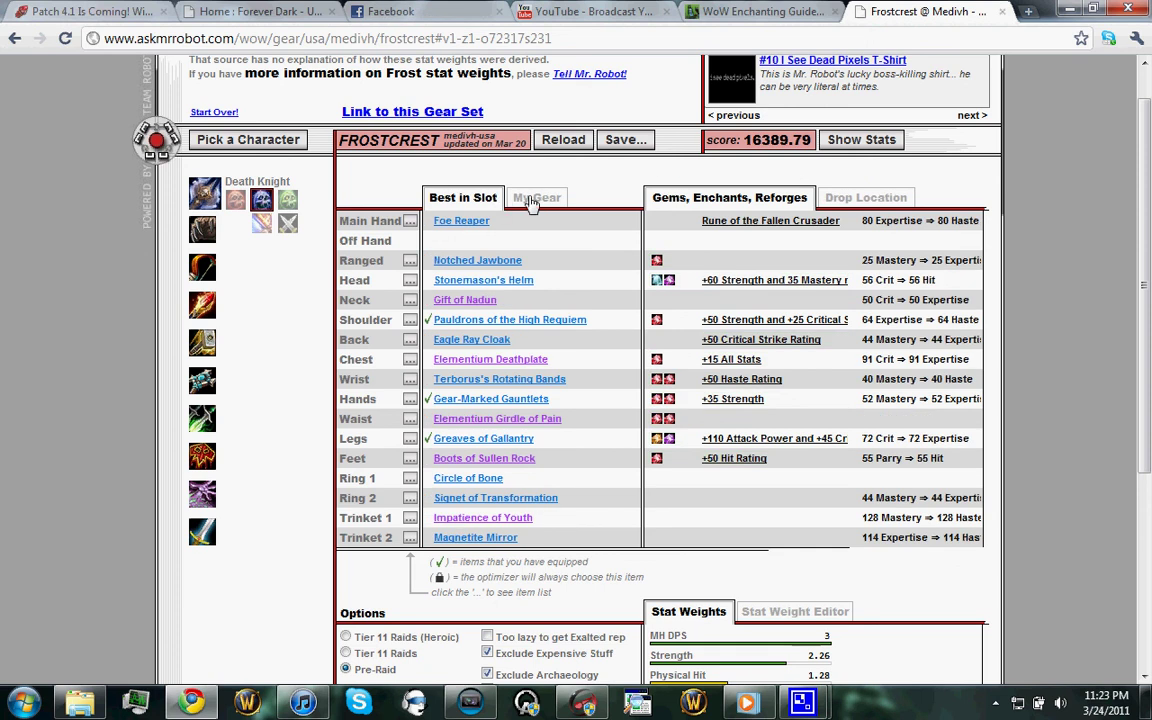
left_click(533, 198)
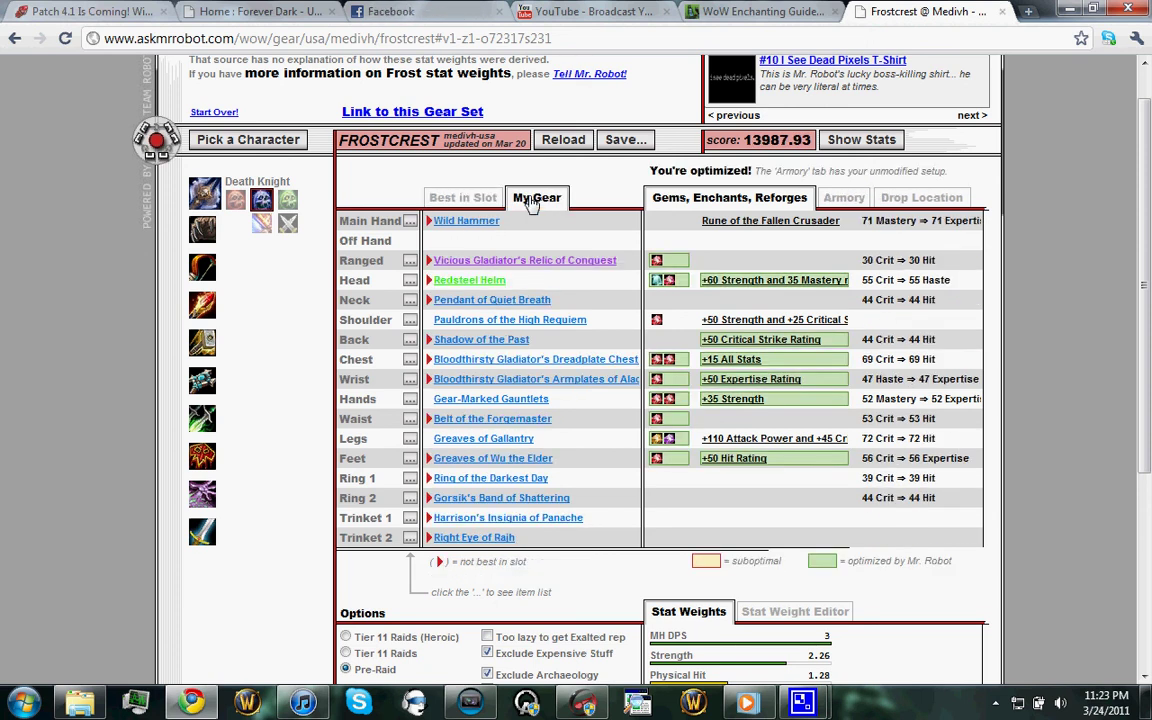
Swap Redsteel Helm for Stonemason's Helm in Frostcrest's Head slot
left_click(410, 284)
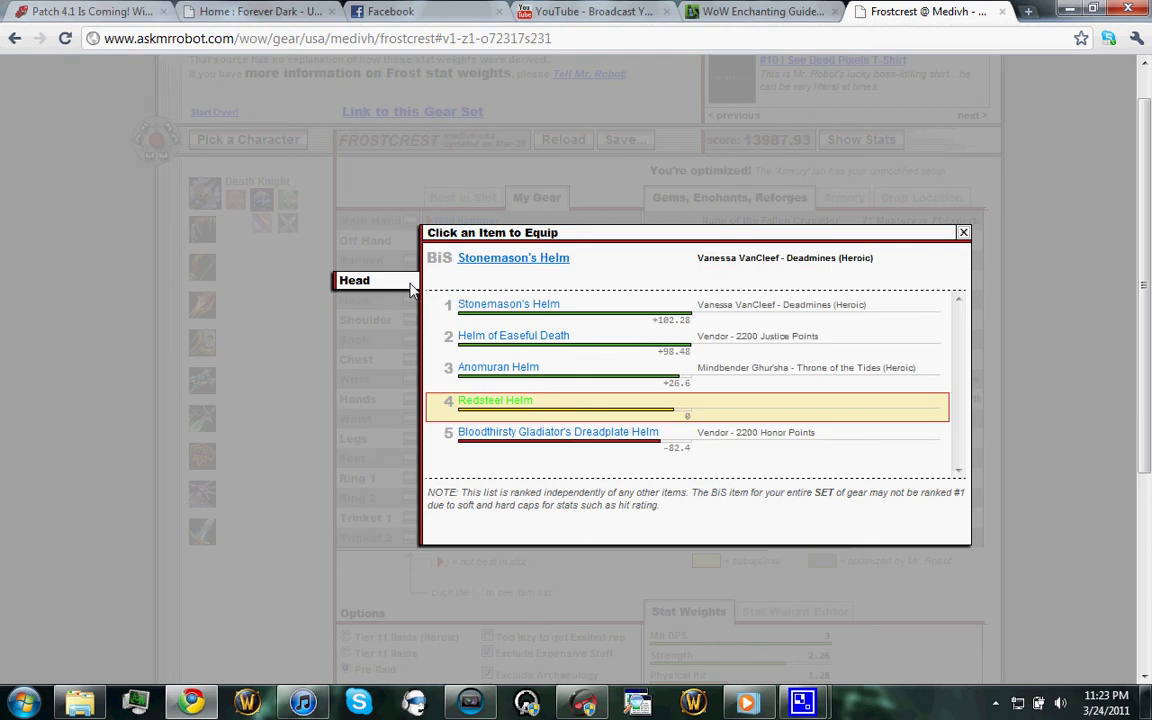
left_click(733, 306)
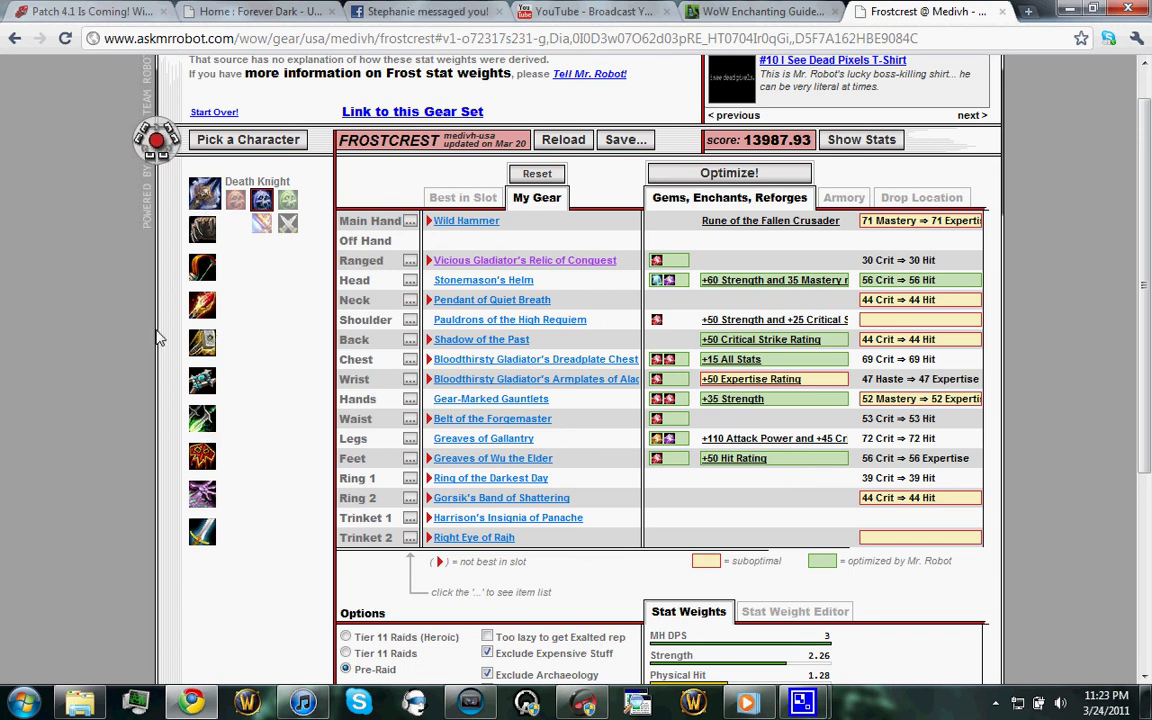
scroll(157, 338, "up", 2)
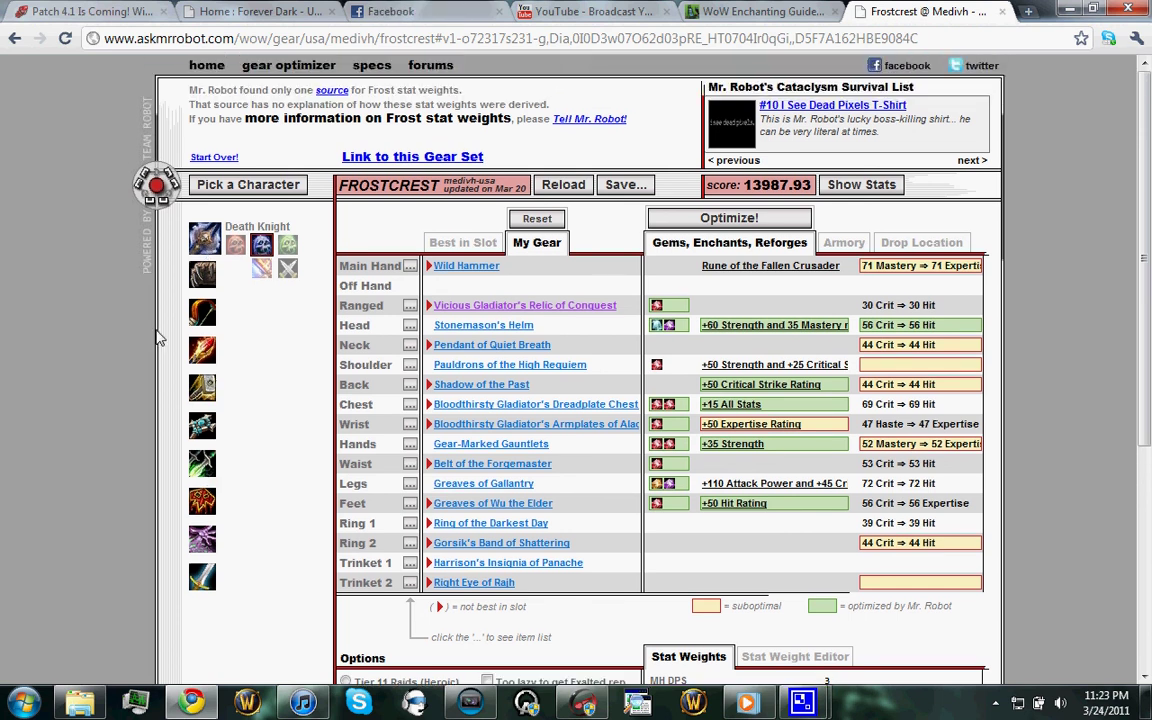
From the home page, go to General Spec Information and pick the Arcane Mage spec
left_click(206, 68)
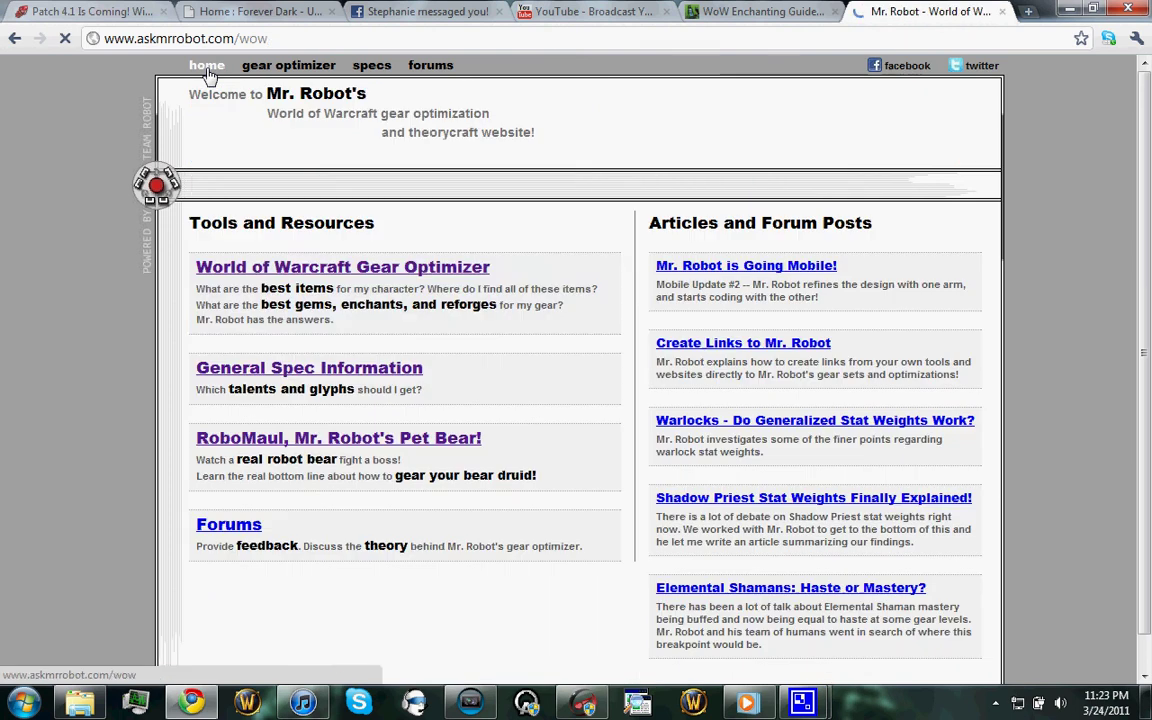
left_click(311, 375)
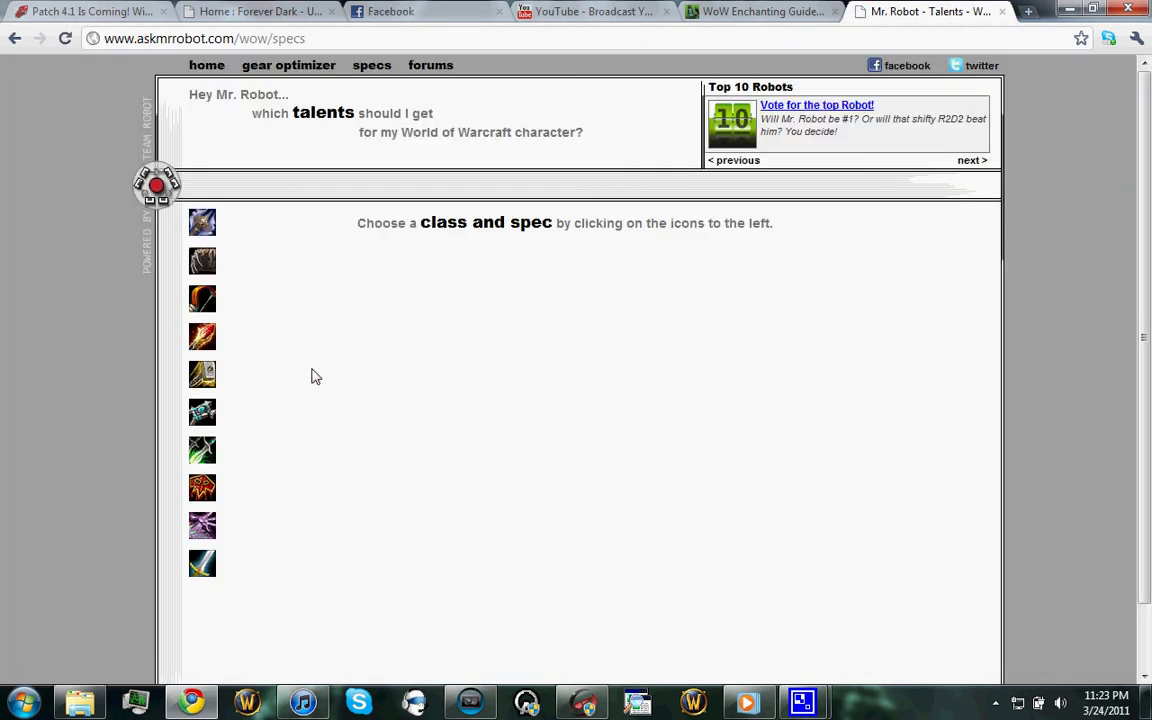
mouse_move(212, 337)
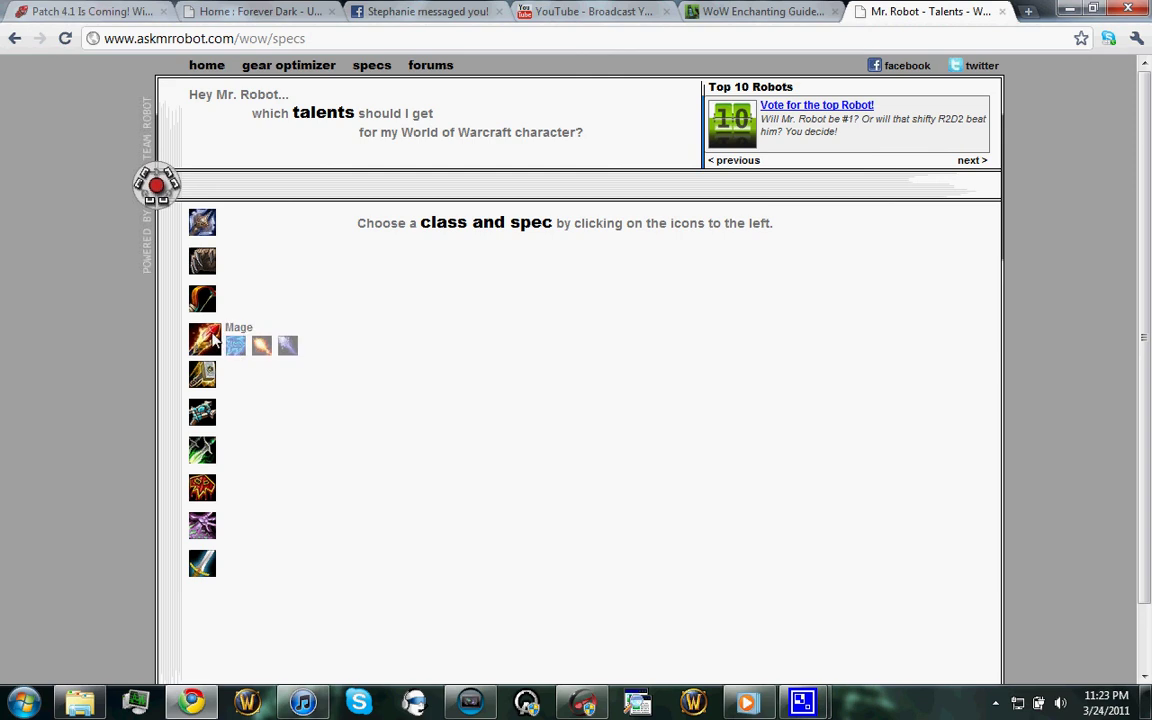
left_click(240, 352)
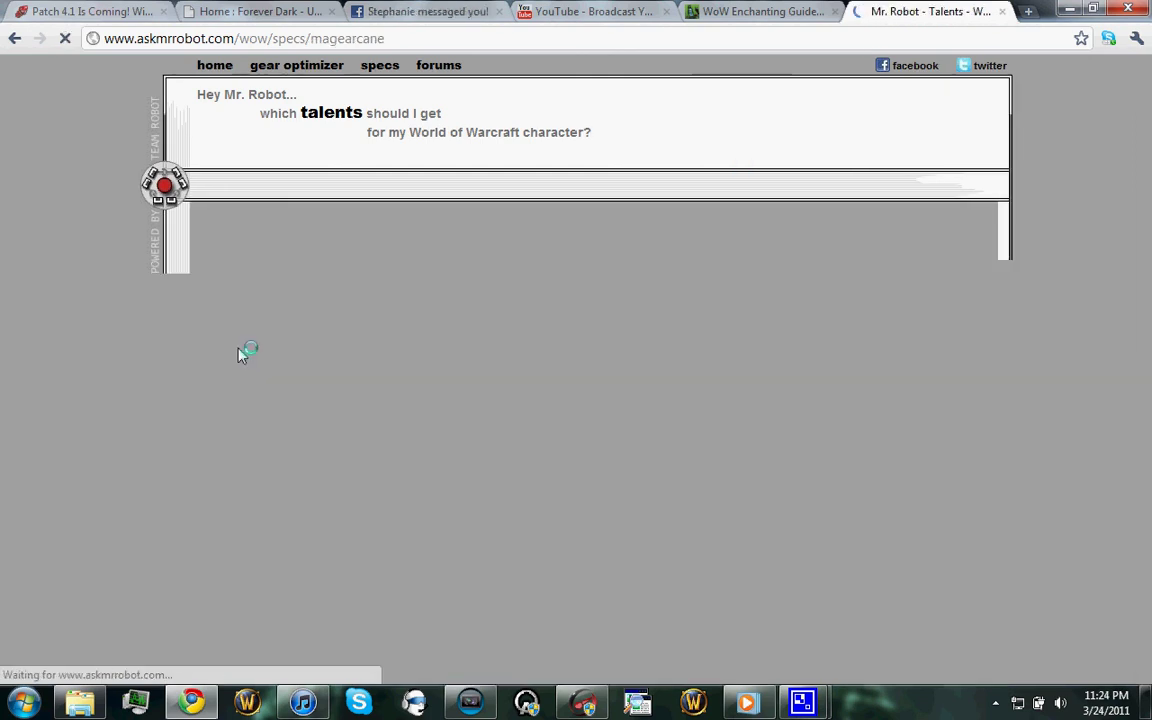